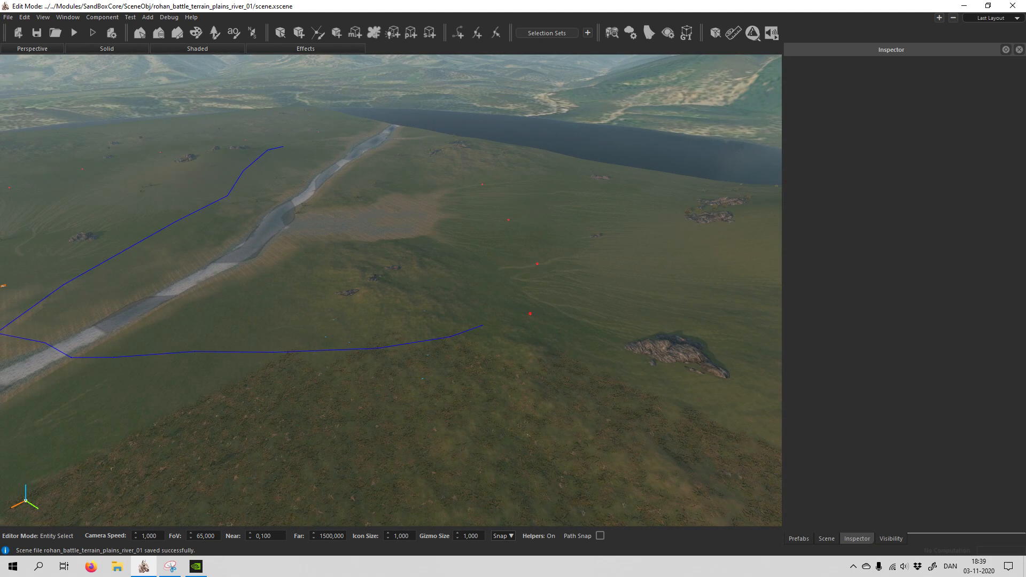
# Step: Enable Navigation Mesh editing to show the mesh over the riverbed, then bring up the Visibility window
pyautogui.moveTo(449, 321); pyautogui.dragTo(450, 372, button='right')
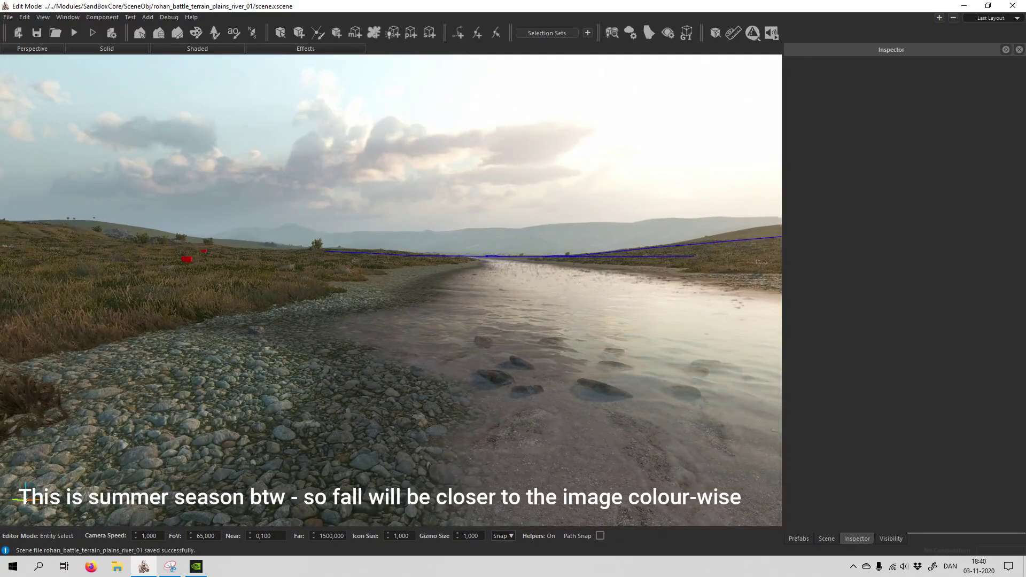
pyautogui.moveTo(414, 423); pyautogui.dragTo(470, 449, button='right')
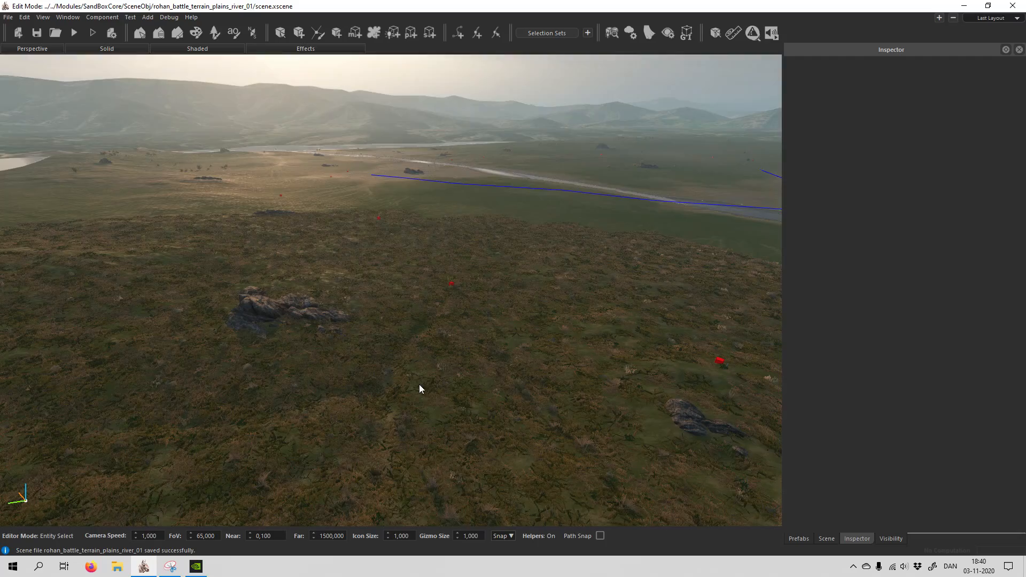
pyautogui.click(255, 33)
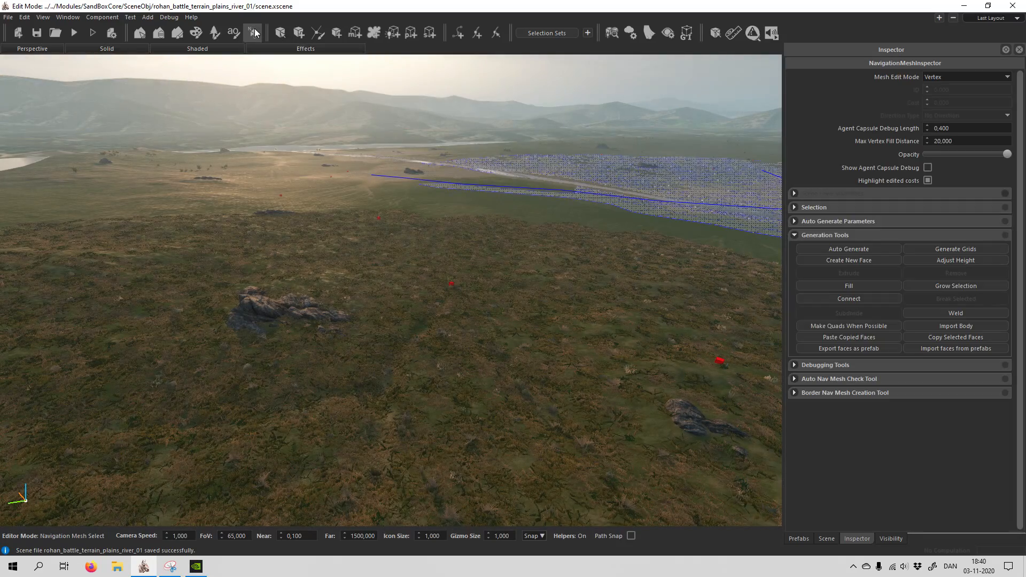
pyautogui.moveTo(524, 380); pyautogui.dragTo(522, 380, button='right')
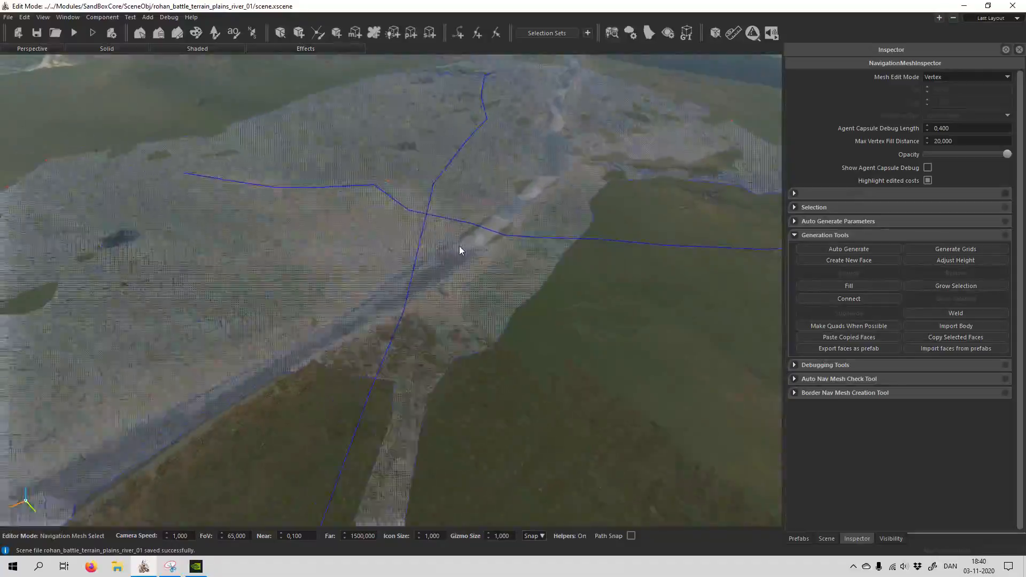
pyautogui.moveTo(460, 246); pyautogui.dragTo(460, 247, button='right')
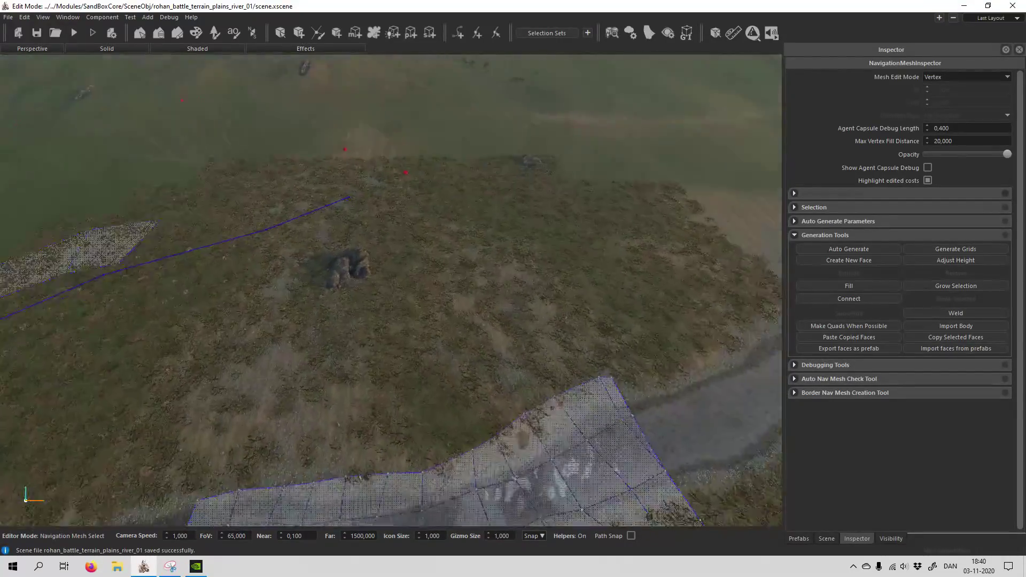
pyautogui.moveTo(460, 247); pyautogui.dragTo(652, 14, button='right')
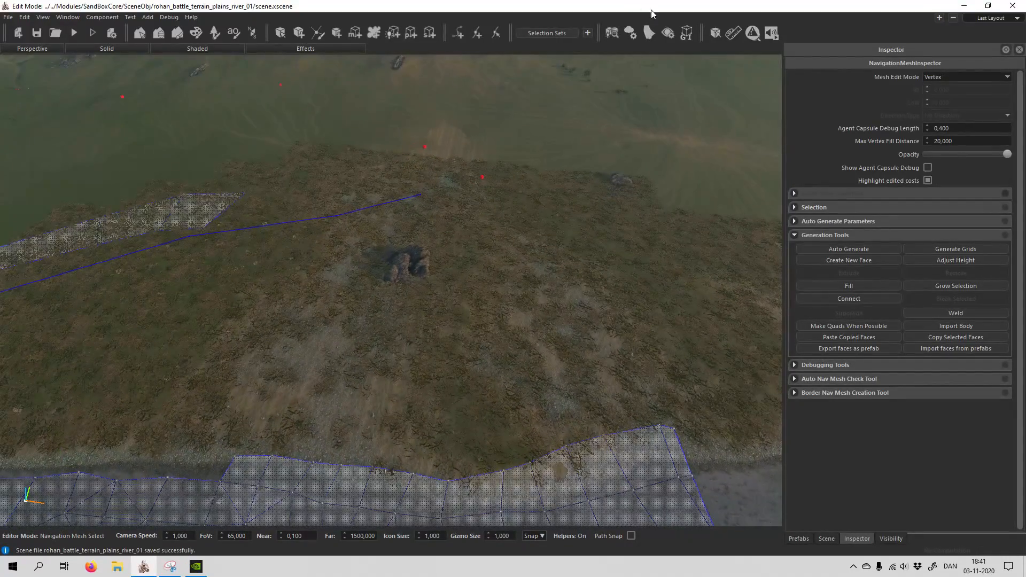
pyautogui.click(670, 33)
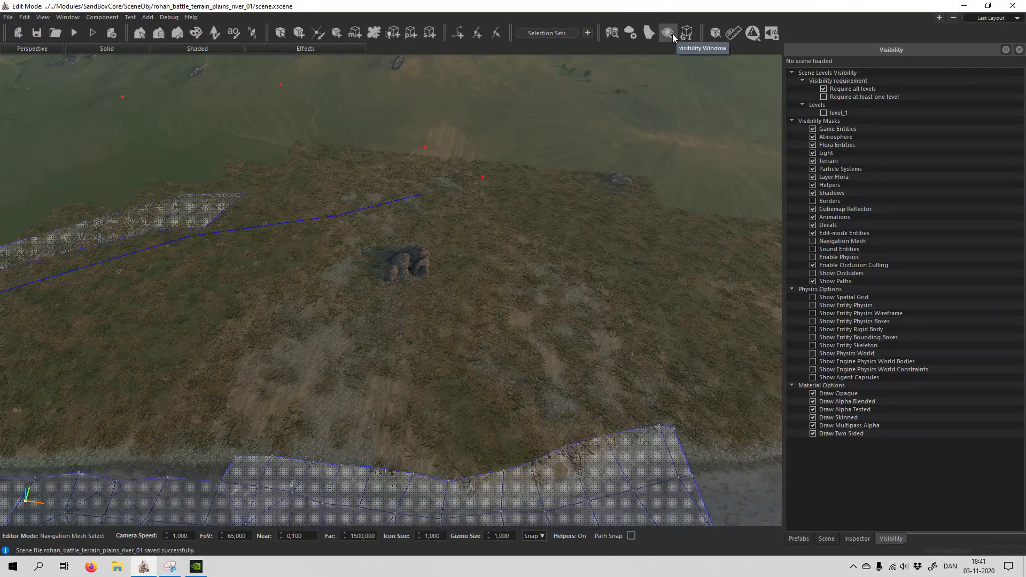
# Step: Turn on the Borders overlay in Visibility and return to the navigation mesh Inspector
pyautogui.click(812, 202)
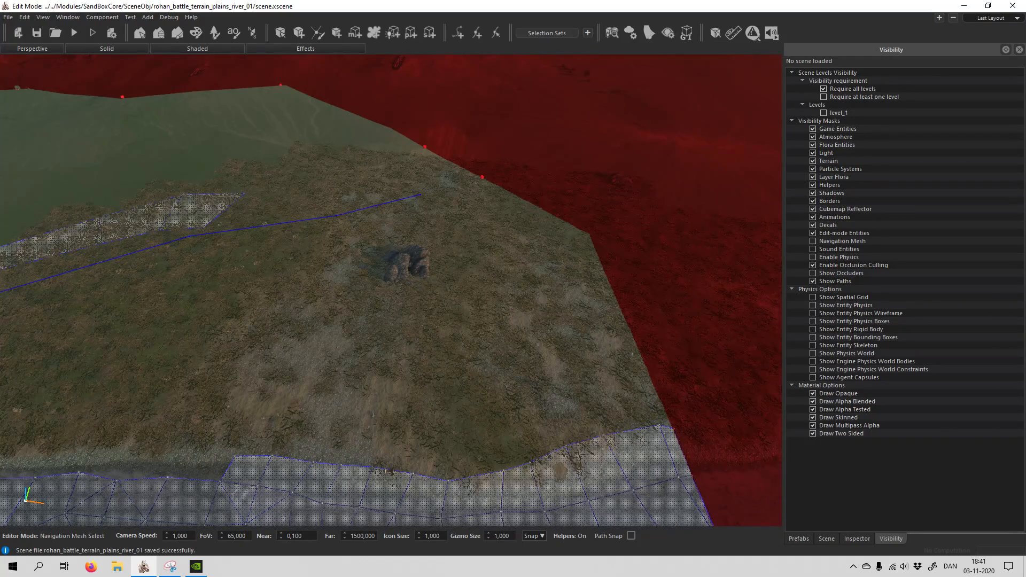
pyautogui.moveTo(722, 241); pyautogui.dragTo(561, 257, button='right')
pyautogui.moveTo(362, 270); pyautogui.dragTo(362, 270, button='right')
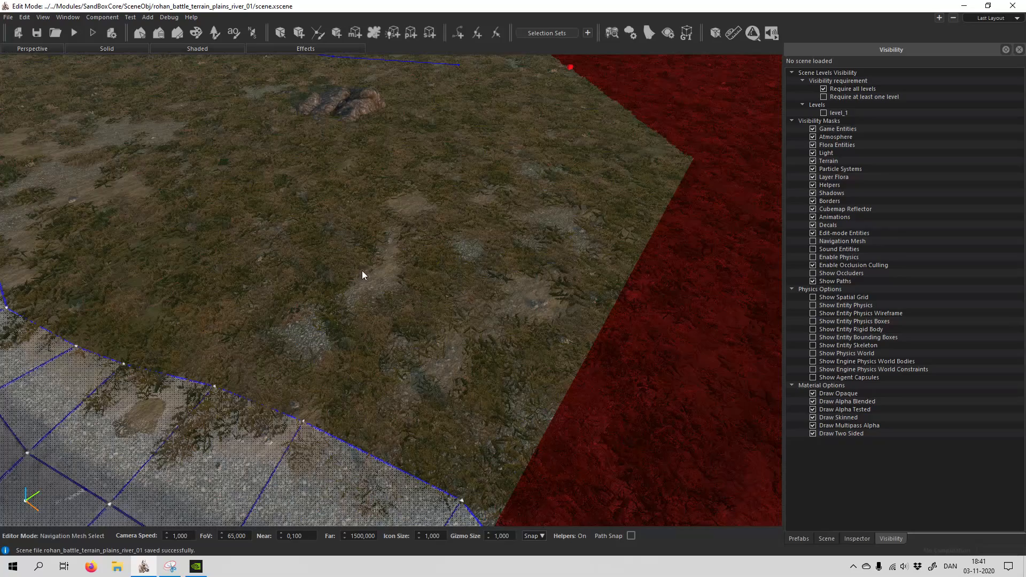
pyautogui.click(252, 33)
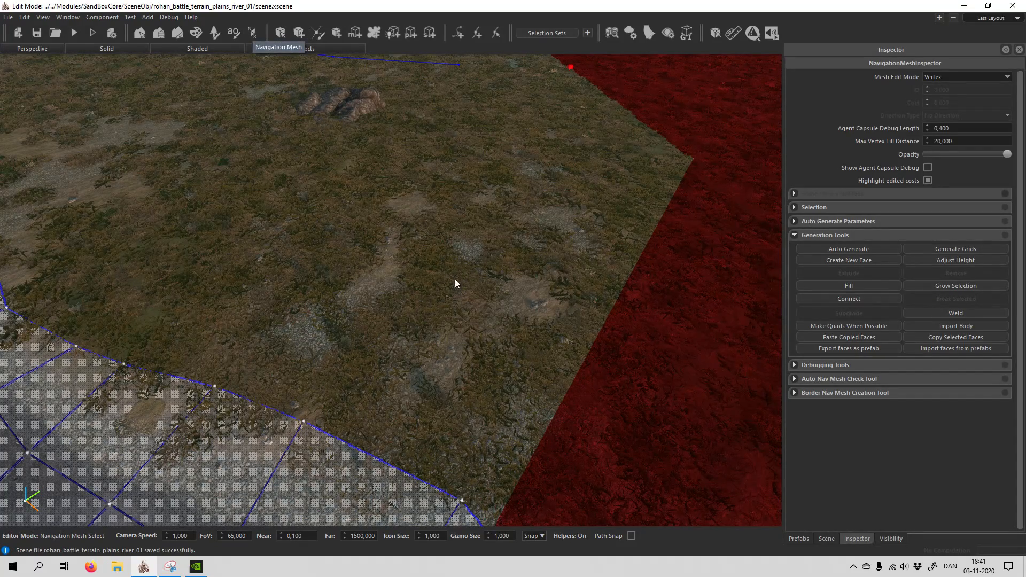
# Step: Fly to the mesh edge near the red border and pick a generation option in the inspector
pyautogui.moveTo(454, 279)
pyautogui.mouseDown(button='right')
pyautogui.moveTo(423, 269)
pyautogui.moveTo(513, 300)
pyautogui.mouseUp(button='right')
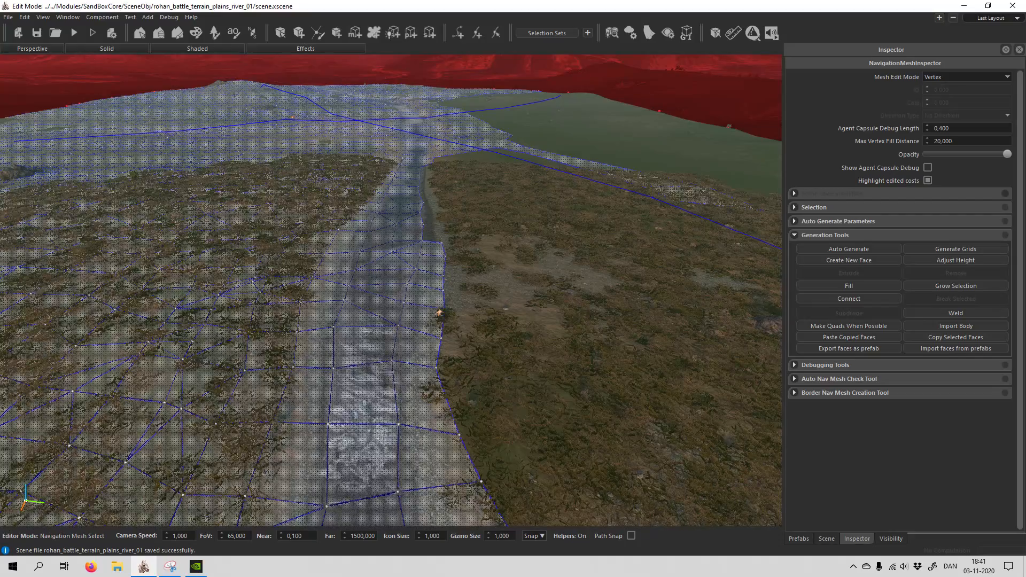
pyautogui.moveTo(585, 314); pyautogui.dragTo(625, 345, button='right')
pyautogui.moveTo(568, 316); pyautogui.dragTo(568, 316, button='right')
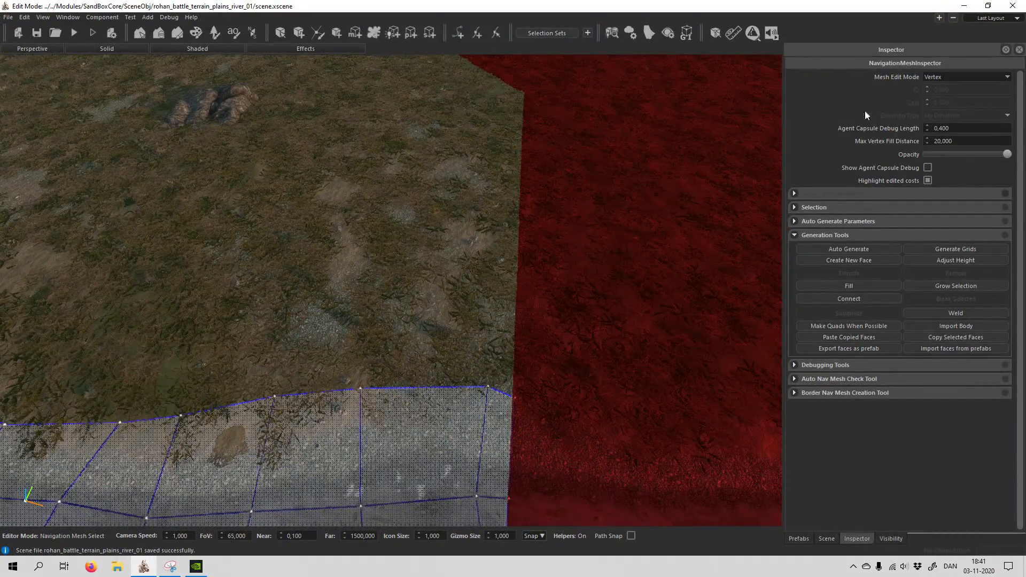
pyautogui.click(798, 236)
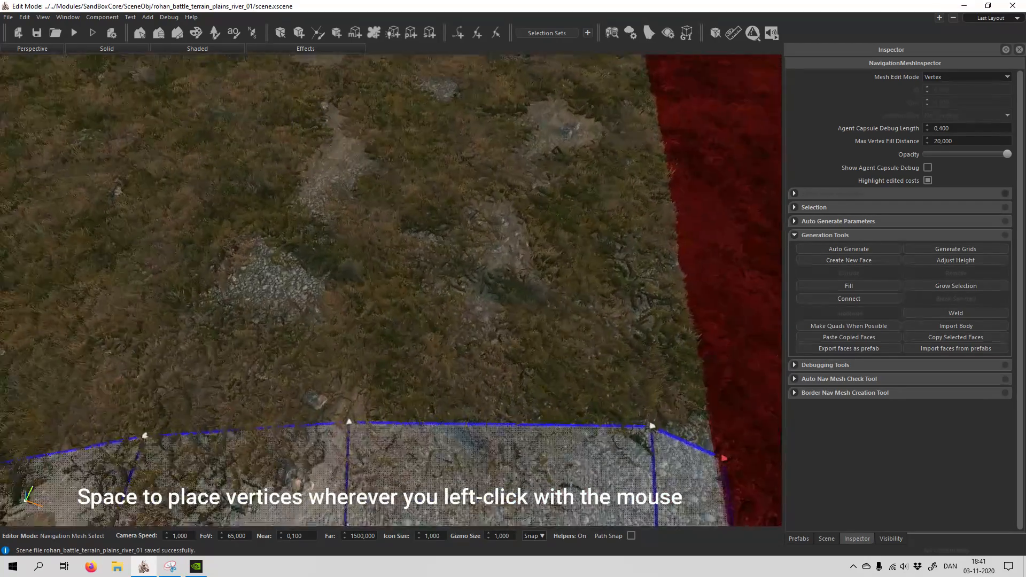
# Step: In Navigation Mesh Add mode, create a quad face and a triangle face joining the mesh edge on the grass
pyautogui.press('space')
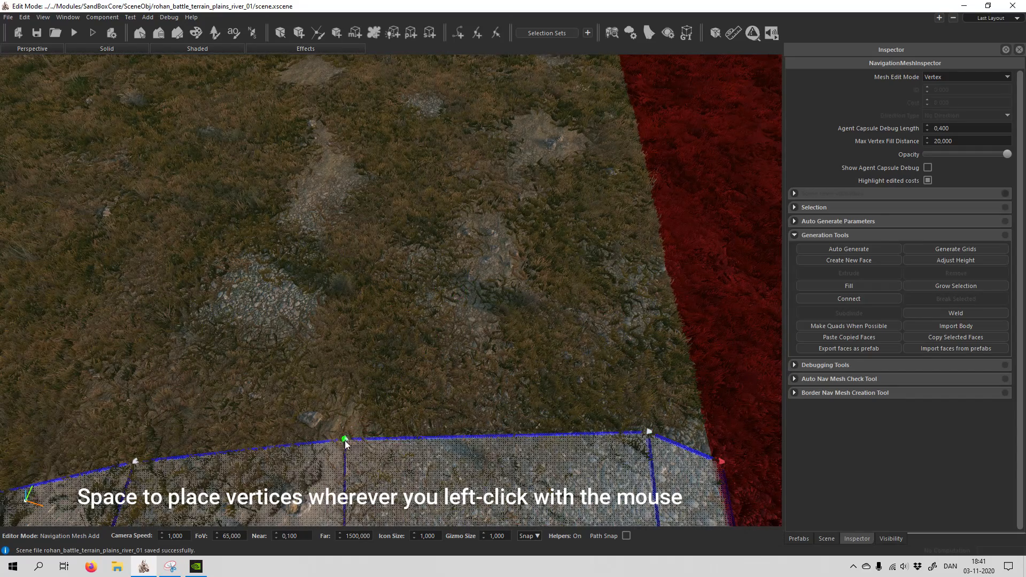
pyautogui.moveTo(349, 434)
pyautogui.mouseDown(button='right')
pyautogui.moveTo(496, 291)
pyautogui.moveTo(459, 288)
pyautogui.mouseUp(button='right')
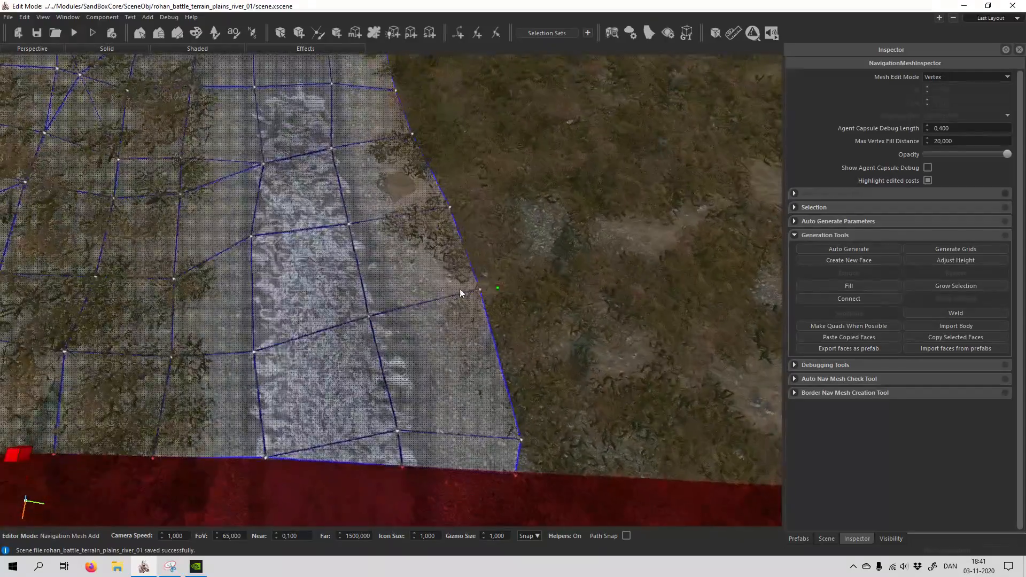
pyautogui.moveTo(580, 234)
pyautogui.mouseDown(button='right')
pyautogui.moveTo(561, 240)
pyautogui.moveTo(617, 236)
pyautogui.moveTo(394, 292)
pyautogui.mouseUp(button='right')
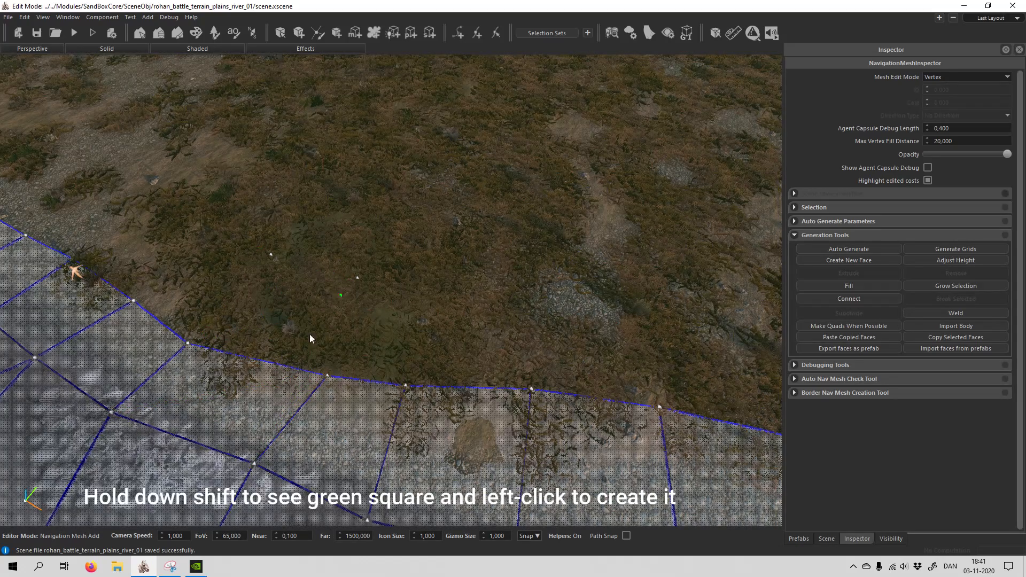
pyautogui.press('shift')
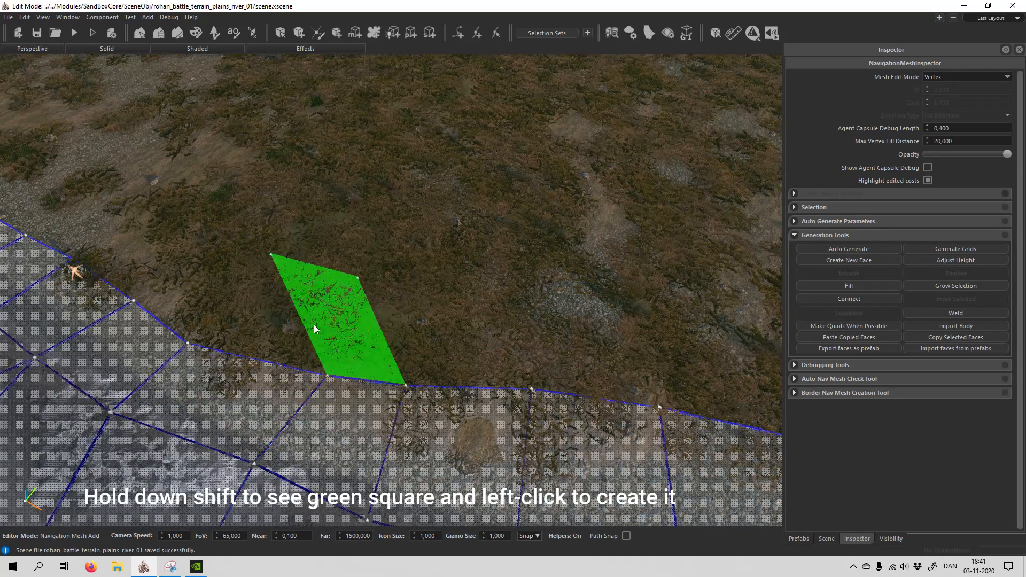
pyautogui.keyDown('shift'); pyautogui.click(280, 327); pyautogui.keyUp('shift')
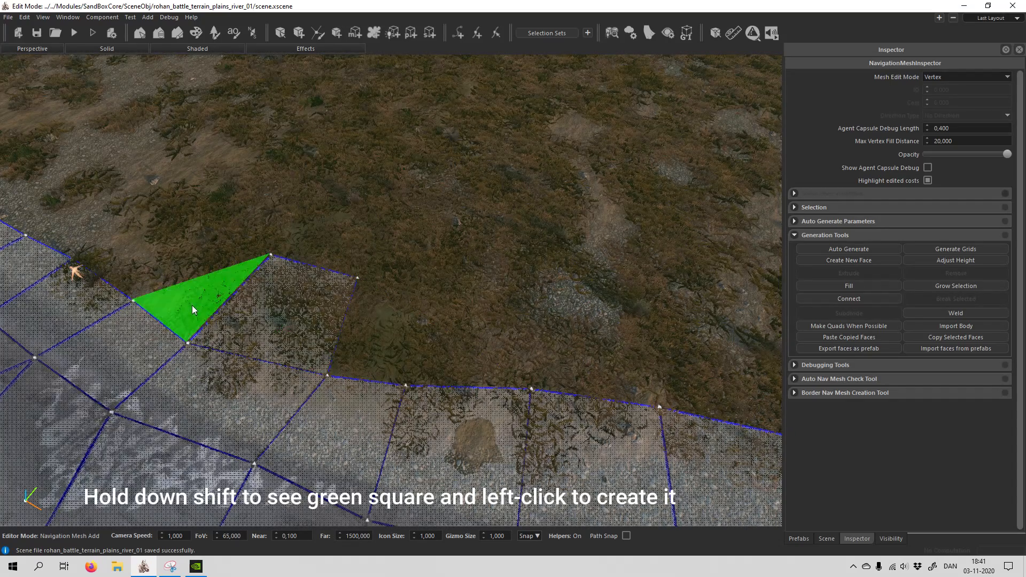
pyautogui.keyDown('shift'); pyautogui.click(137, 305); pyautogui.keyUp('shift')
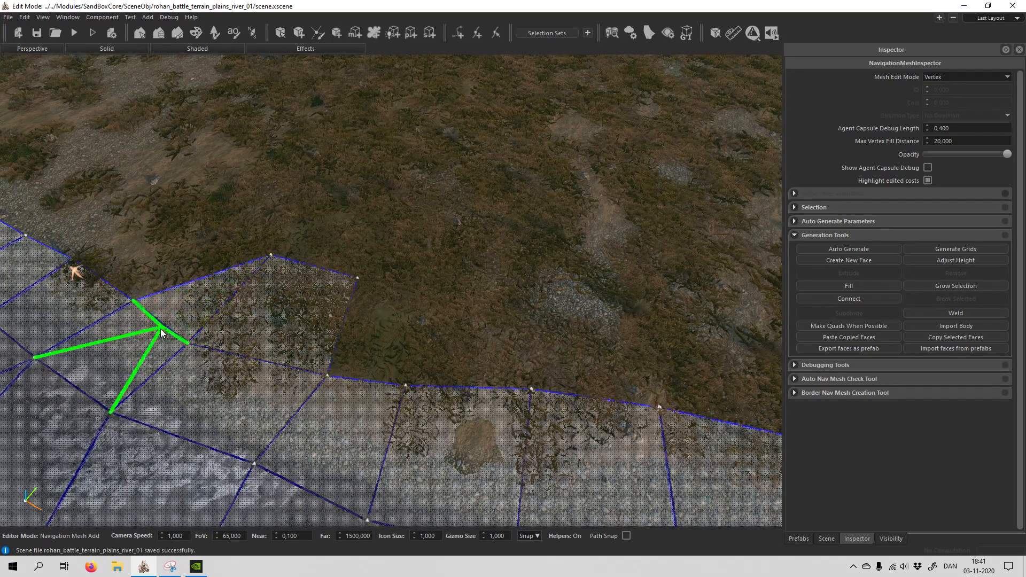
pyautogui.moveTo(161, 303)
pyautogui.mouseDown(button='right')
pyautogui.moveTo(483, 342)
pyautogui.moveTo(449, 305)
pyautogui.moveTo(447, 354)
pyautogui.mouseUp(button='right')
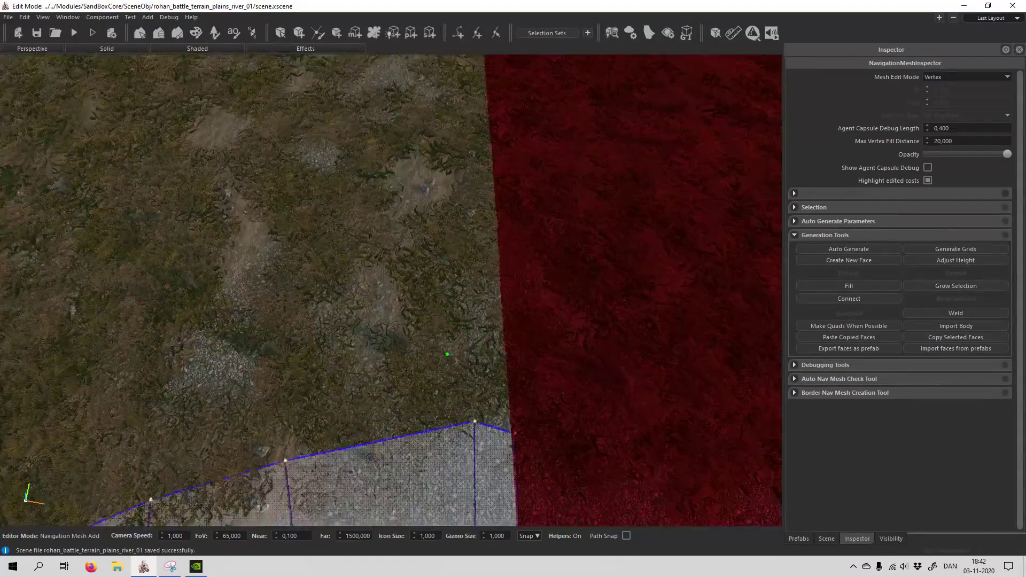
# Step: Create a quad along the red border, then two more faces off its edges with the F key
pyautogui.moveTo(446, 354); pyautogui.dragTo(439, 334, button='right')
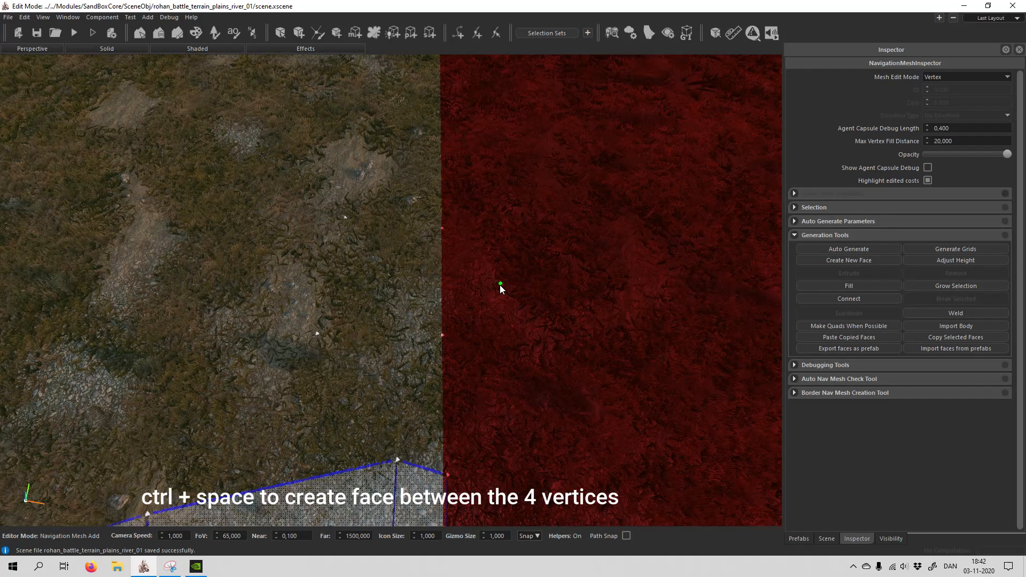
pyautogui.hotkey('ctrl', 'space')
pyautogui.moveTo(370, 220)
pyautogui.mouseDown(button='right')
pyautogui.moveTo(385, 241)
pyautogui.moveTo(359, 399)
pyautogui.mouseUp(button='right')
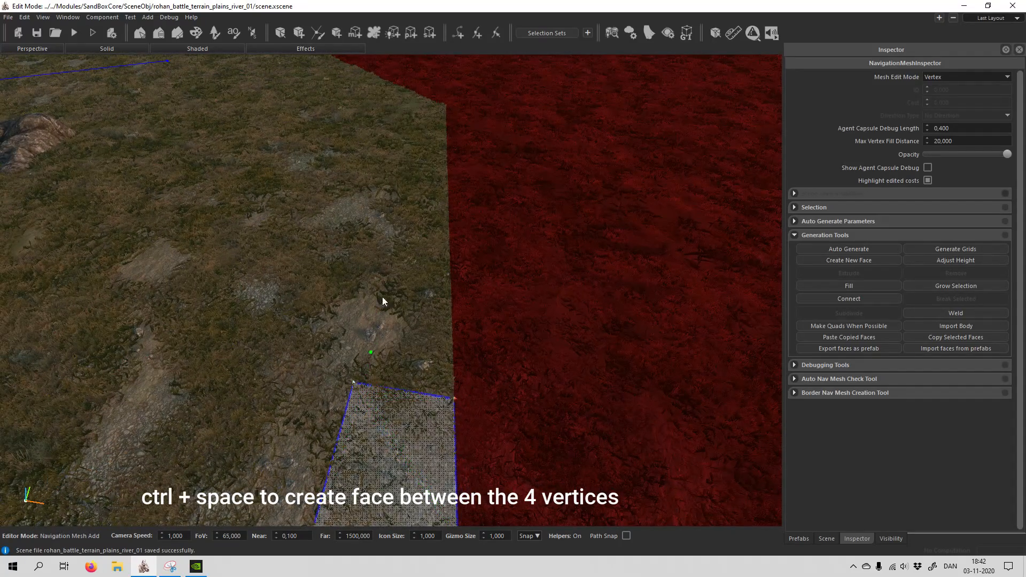
pyautogui.moveTo(399, 93)
pyautogui.mouseDown(button='right')
pyautogui.moveTo(427, 313)
pyautogui.moveTo(401, 311)
pyautogui.mouseUp(button='right')
pyautogui.click(401, 314)
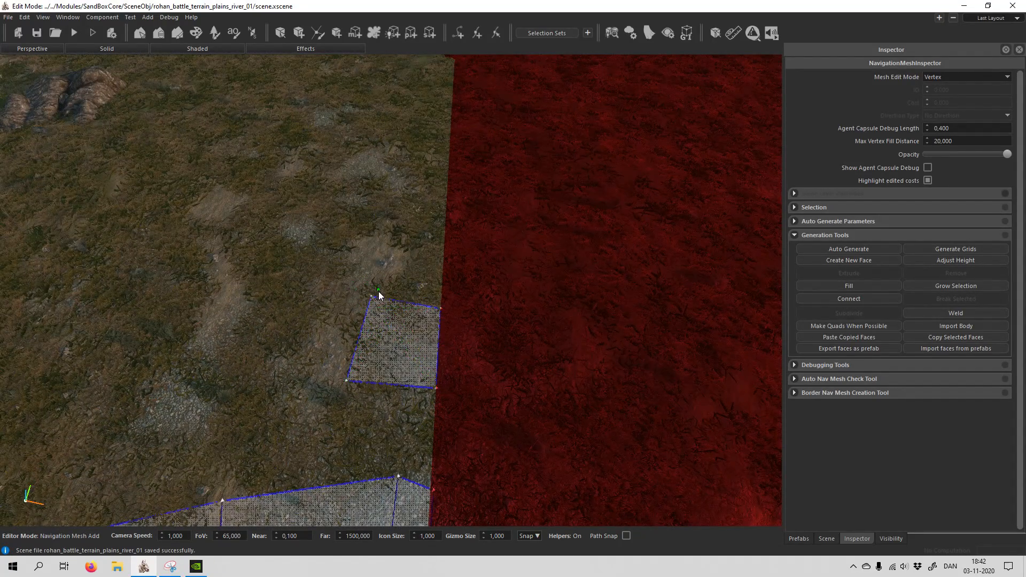
pyautogui.moveTo(449, 304); pyautogui.dragTo(381, 224, button='right')
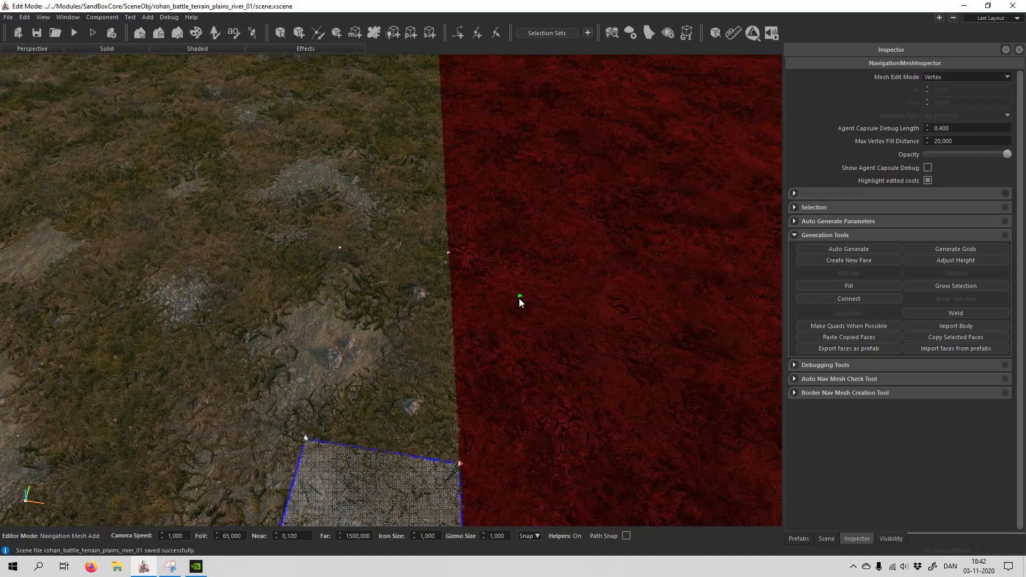
pyautogui.press('f')
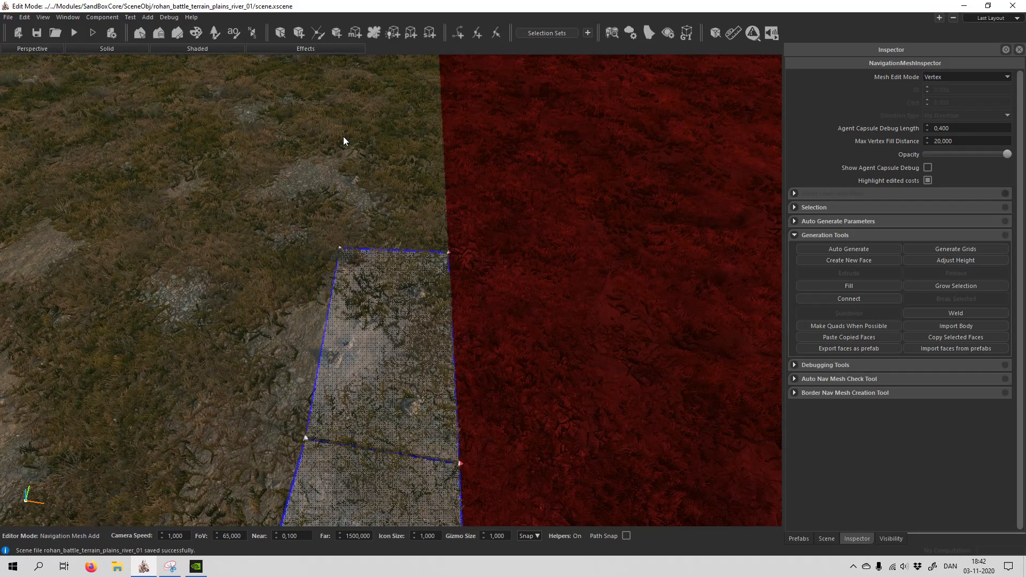
pyautogui.moveTo(504, 252); pyautogui.dragTo(417, 300, button='right')
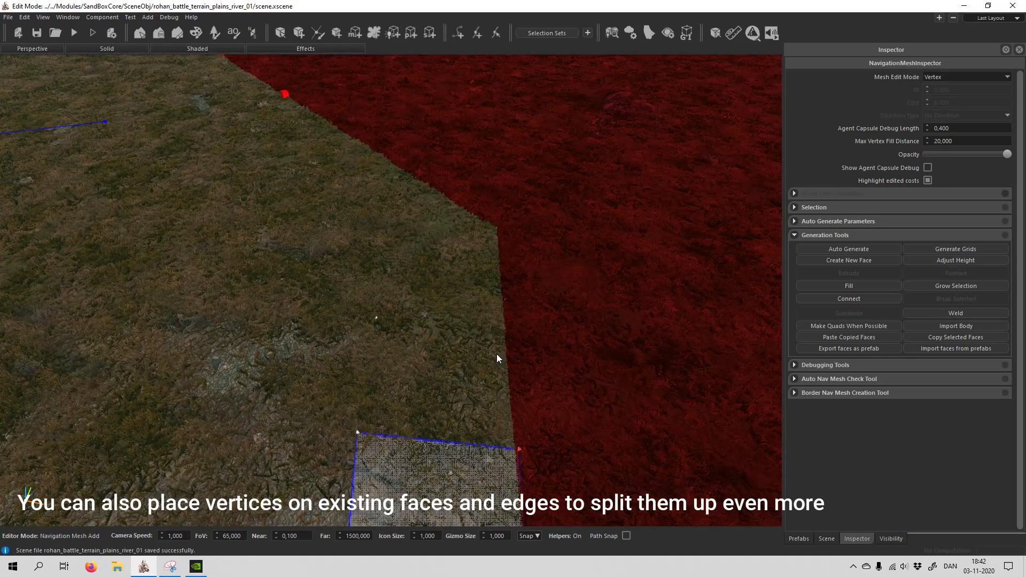
pyautogui.press('f')
# Step: Place new vertices further along the border and add another face above the existing one
pyautogui.moveTo(437, 270); pyautogui.dragTo(427, 270, button='right')
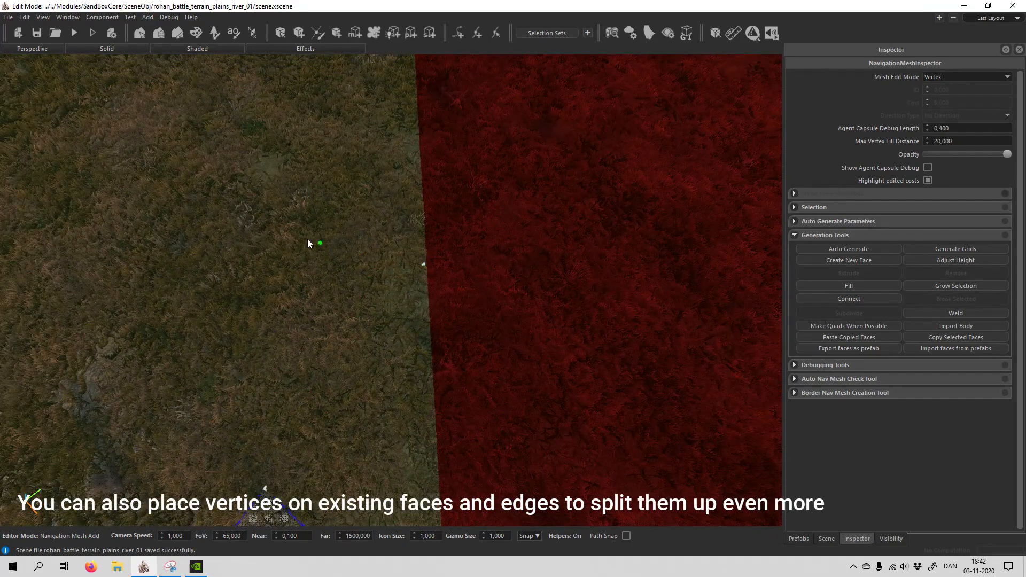
pyautogui.moveTo(306, 239); pyautogui.dragTo(331, 213, button='right')
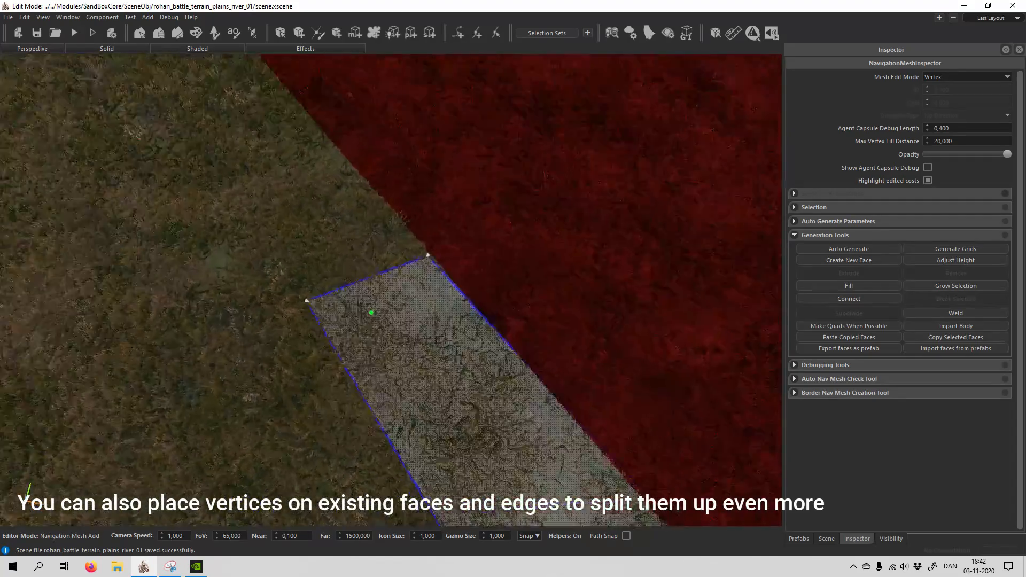
pyautogui.moveTo(371, 315); pyautogui.dragTo(462, 358, button='right')
pyautogui.click(353, 304)
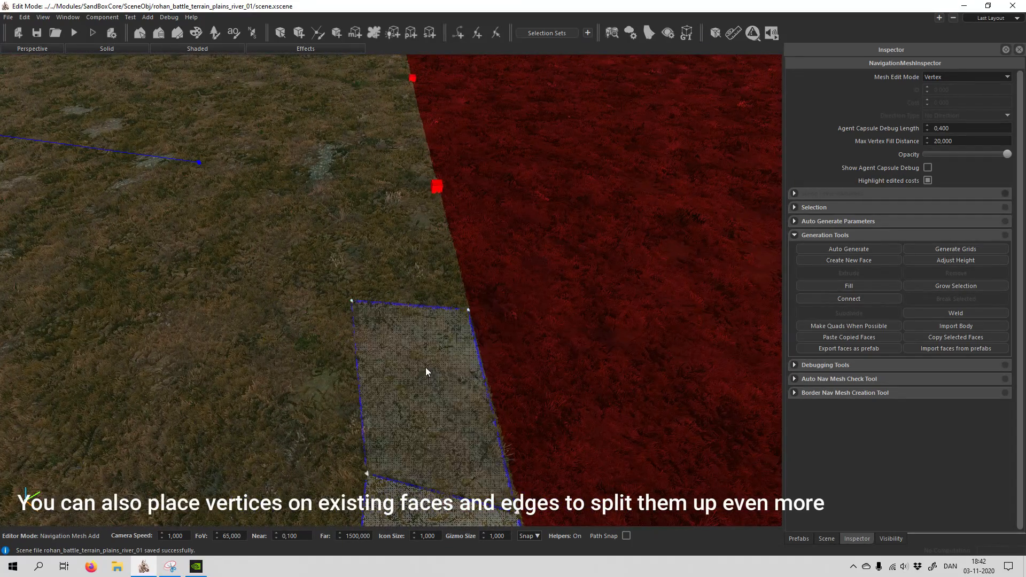
pyautogui.moveTo(344, 162); pyautogui.dragTo(477, 219, button='middle')
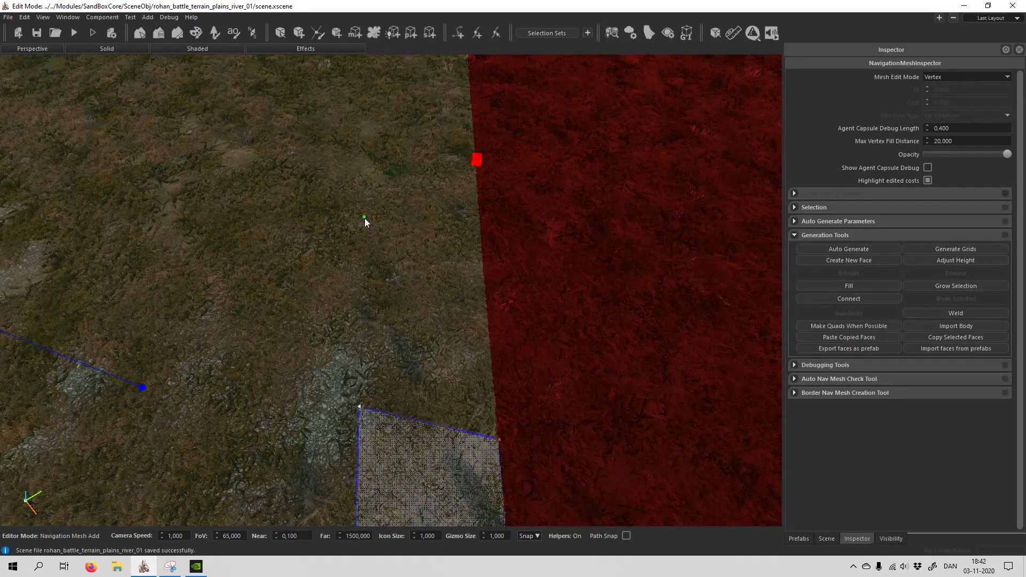
pyautogui.click(367, 218)
pyautogui.moveTo(366, 218); pyautogui.dragTo(367, 218, button='middle')
pyautogui.moveTo(499, 227); pyautogui.dragTo(521, 198, button='middle')
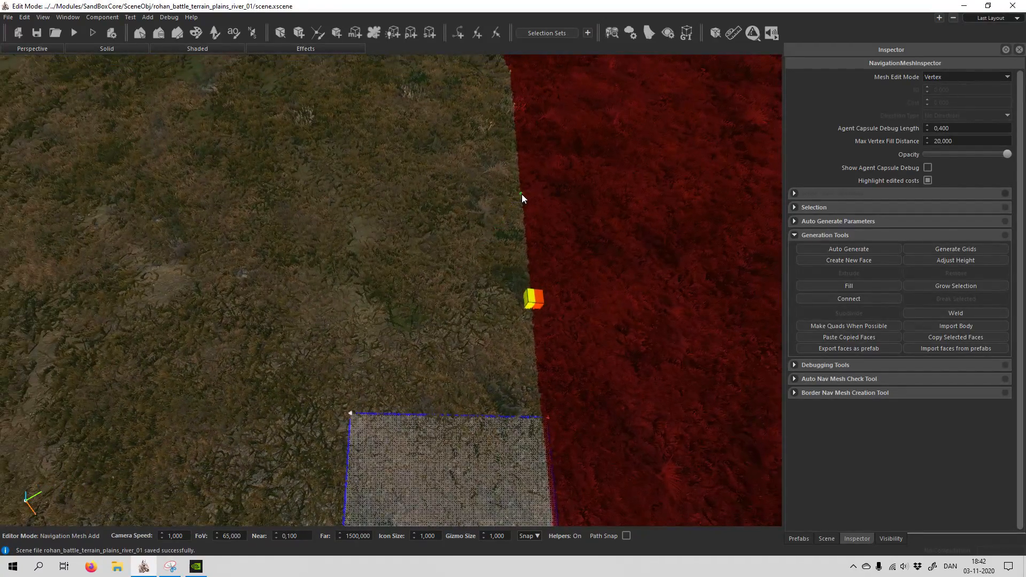
pyautogui.moveTo(387, 198); pyautogui.dragTo(485, 295, button='middle')
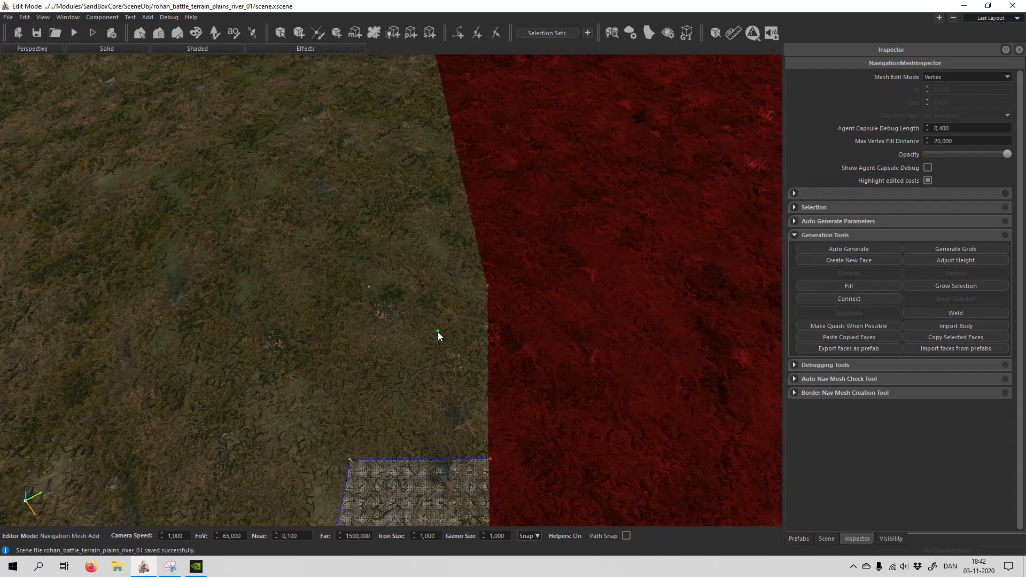
pyautogui.click(437, 332)
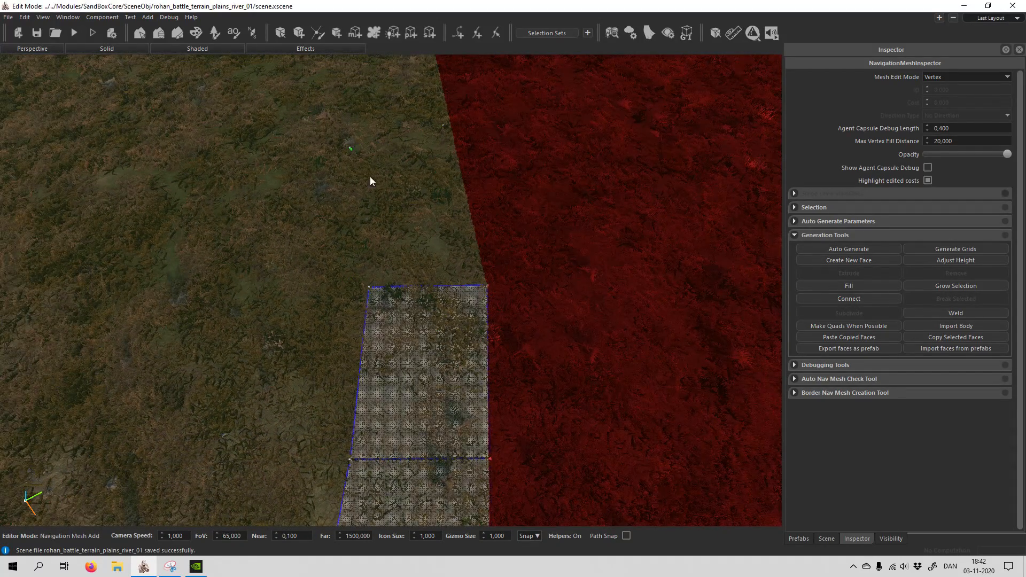
pyautogui.moveTo(370, 182); pyautogui.dragTo(409, 193, button='middle')
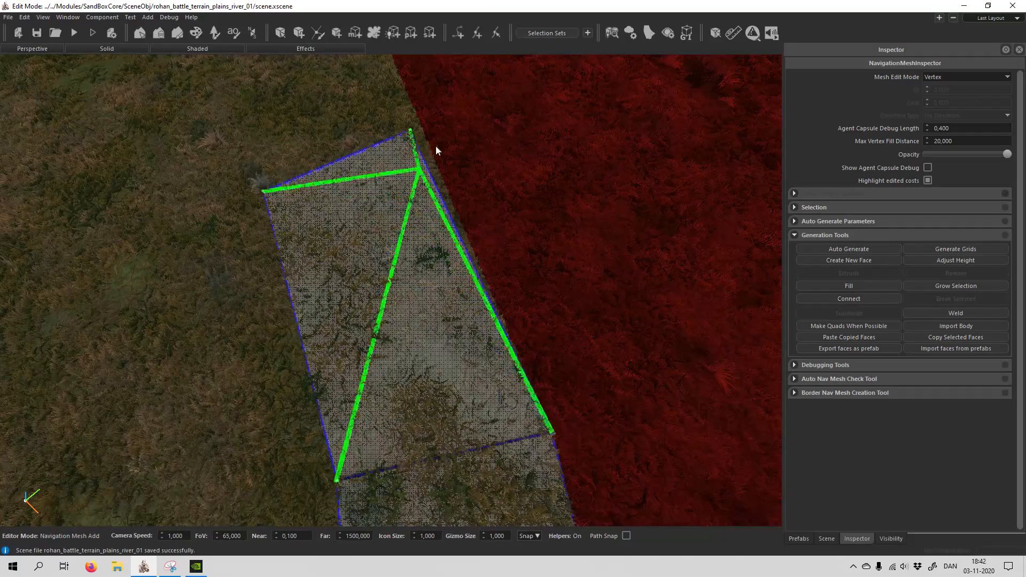
# Step: Select the mesh corner vertex and move it with the T gizmo onto the red border edge
pyautogui.press('space')
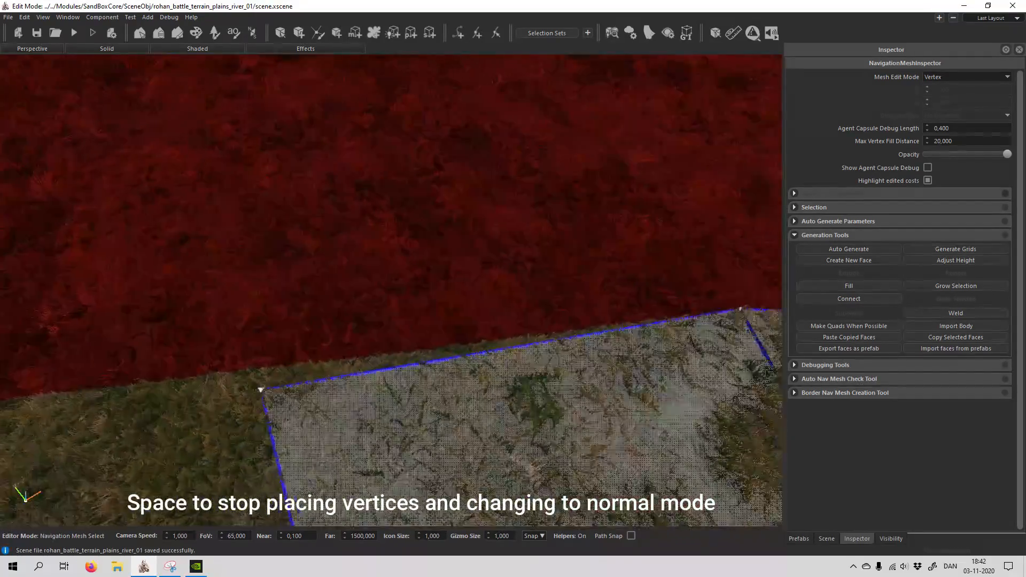
pyautogui.moveTo(385, 288); pyautogui.dragTo(458, 179, button='middle')
pyautogui.moveTo(456, 327); pyautogui.dragTo(458, 330, button='middle')
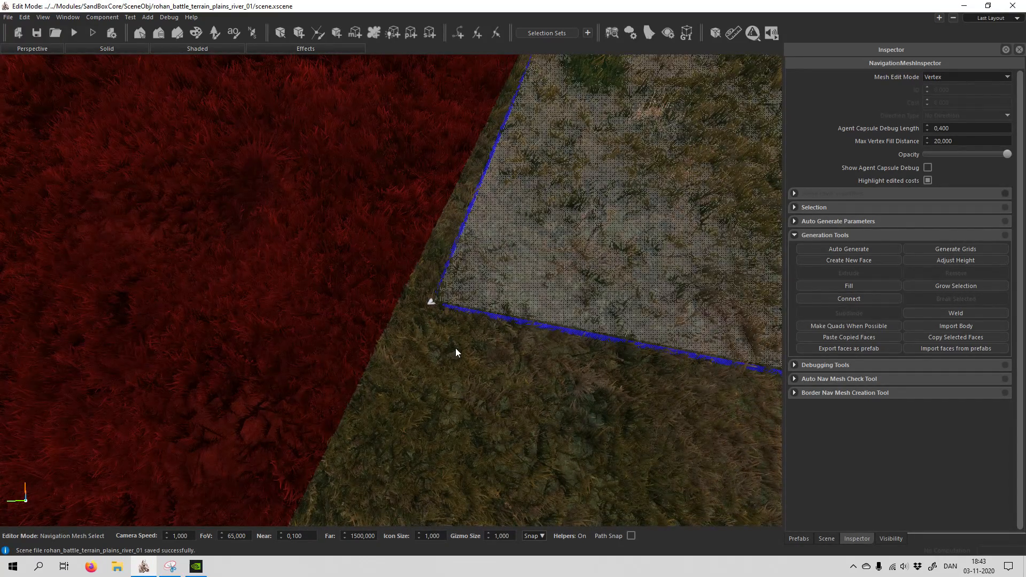
pyautogui.click(431, 302)
pyautogui.press('t')
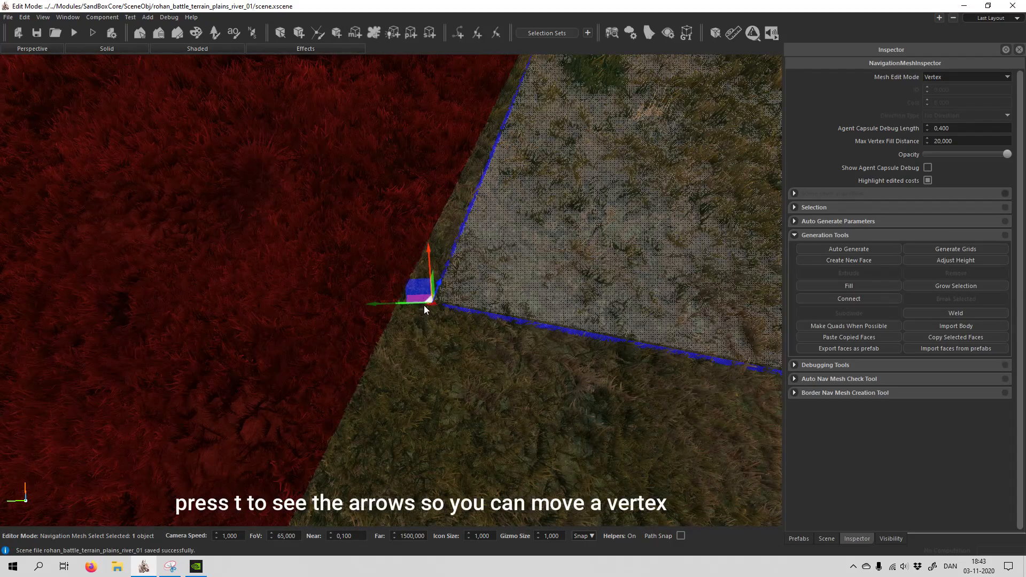
pyautogui.moveTo(418, 286); pyautogui.dragTo(399, 277)
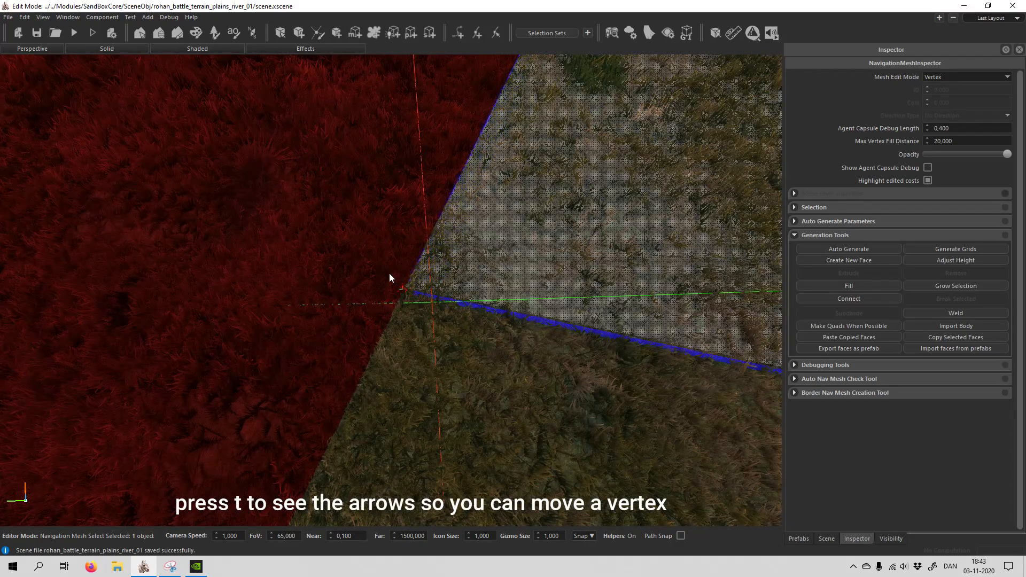
pyautogui.click(494, 374)
pyautogui.moveTo(377, 357); pyautogui.dragTo(377, 357, button='right')
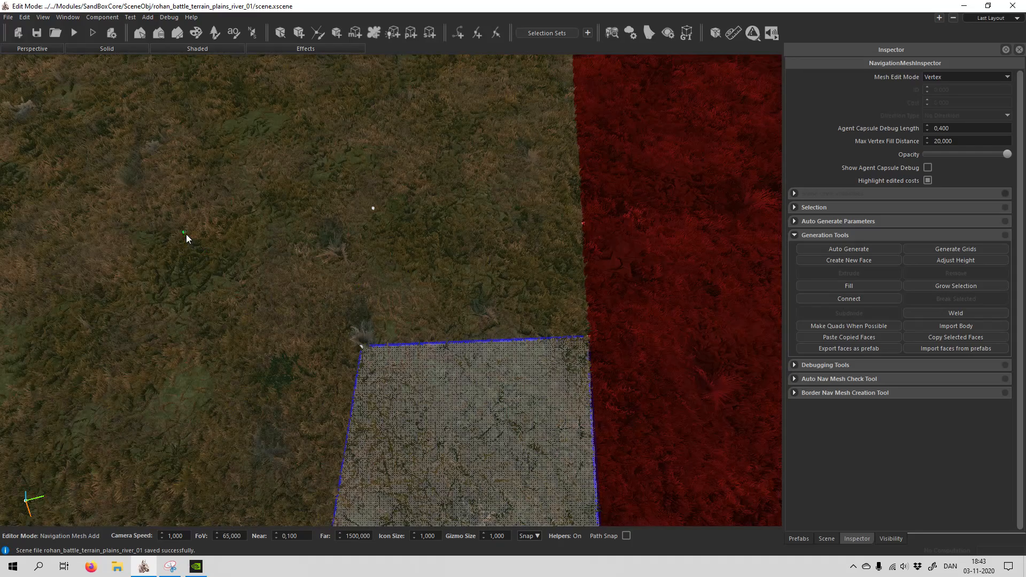
# Step: Add faces above and beside the quad and across the gap so the mesh patches connect, then survey the result
pyautogui.click(507, 286)
pyautogui.click(300, 267)
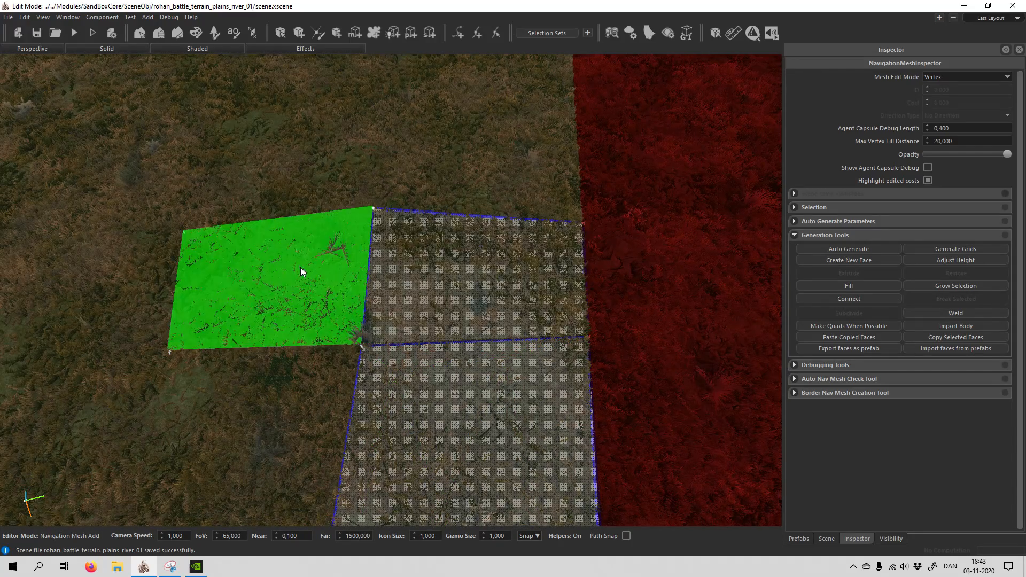
pyautogui.moveTo(467, 286); pyautogui.dragTo(451, 293, button='right')
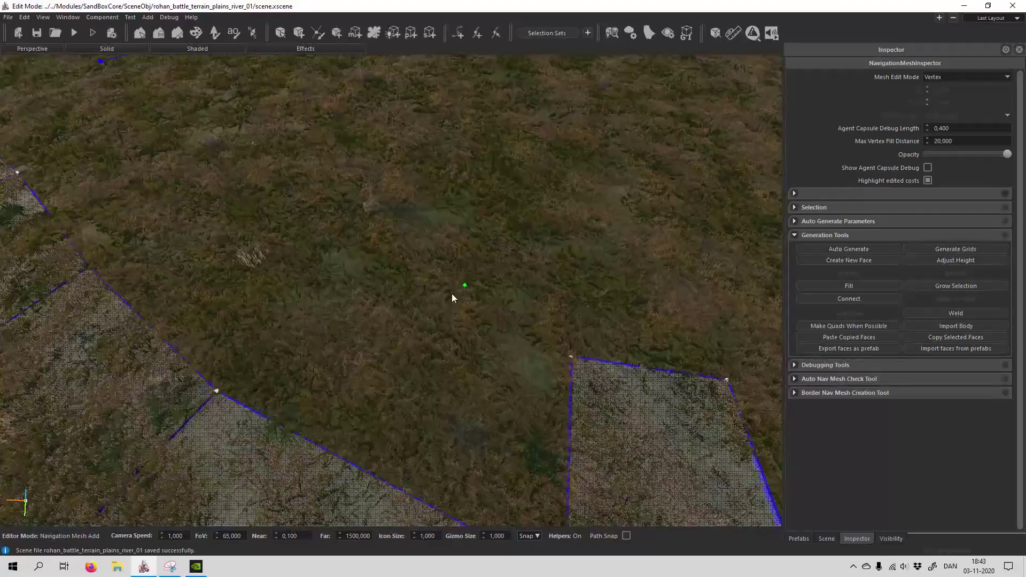
pyautogui.click(449, 397)
pyautogui.click(198, 279)
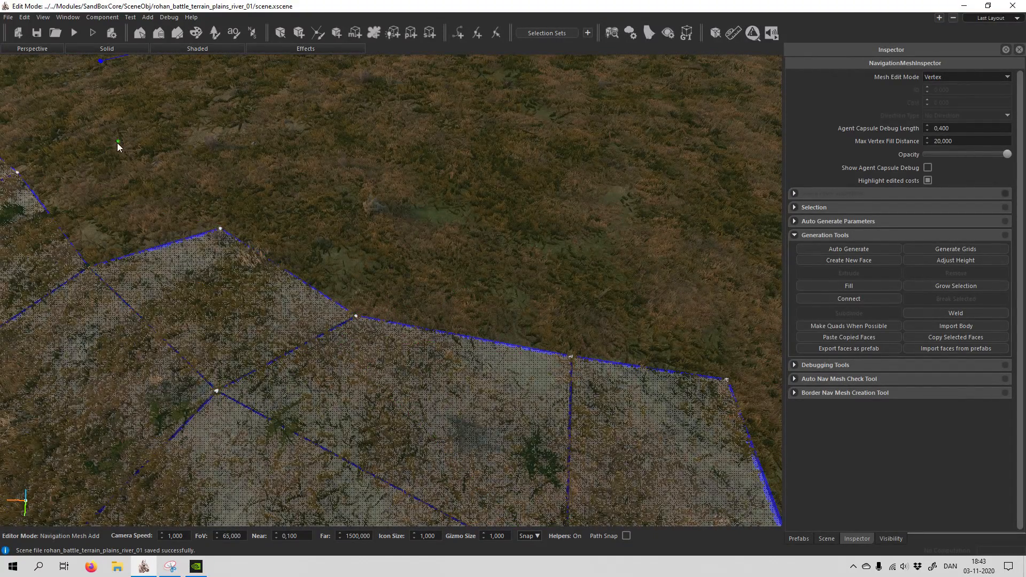
pyautogui.click(103, 195)
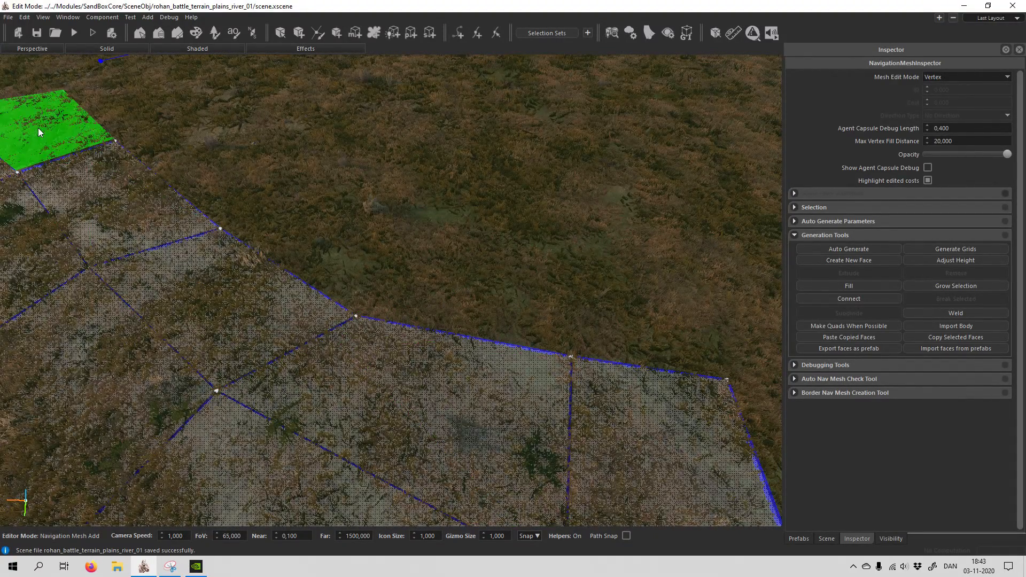
pyautogui.moveTo(236, 204); pyautogui.dragTo(236, 204, button='right')
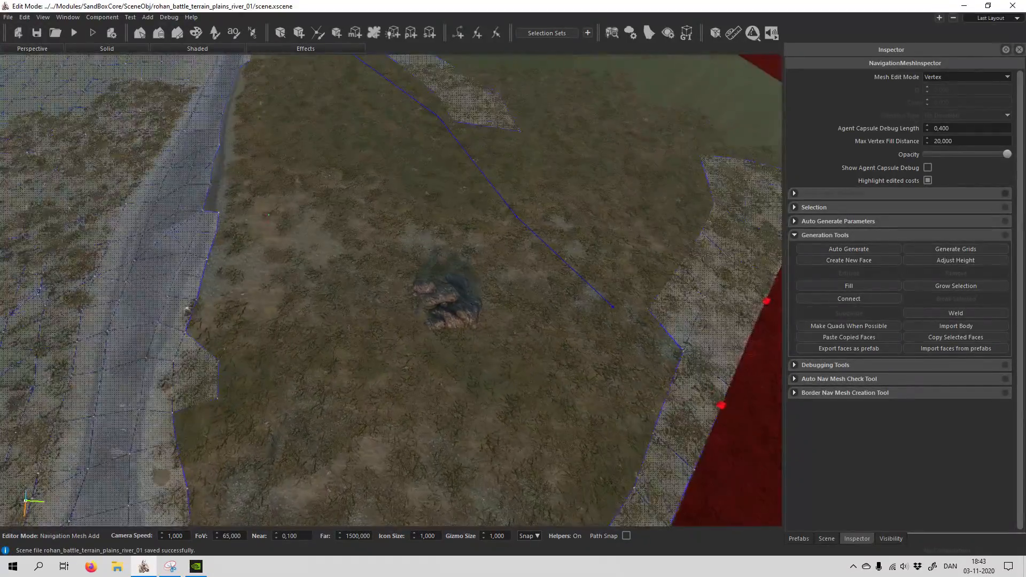
pyautogui.moveTo(474, 357); pyautogui.dragTo(474, 357, button='right')
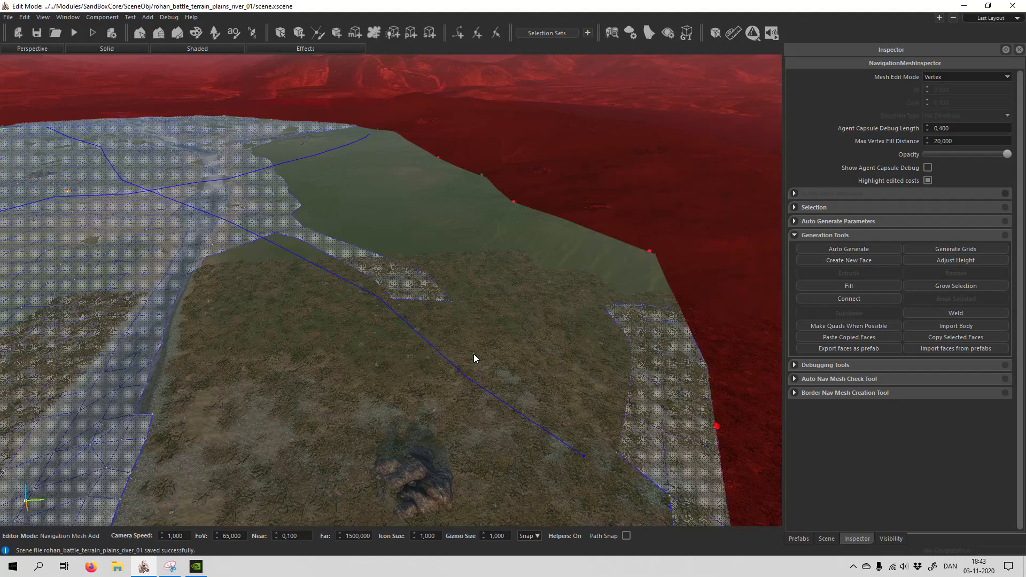